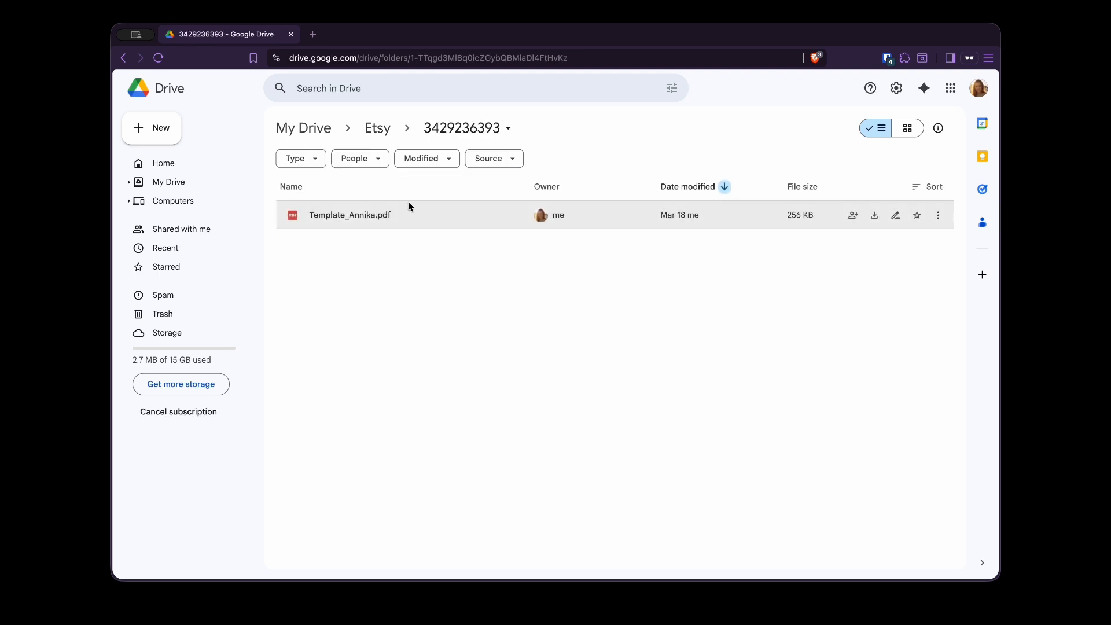
- Scroll down the 'Automation Blueprint – Setup Guide' page for automating Etsy orders
{"action": "scroll", "coordinate": [706, 294], "scroll_direction": "down", "scroll_amount": 4}
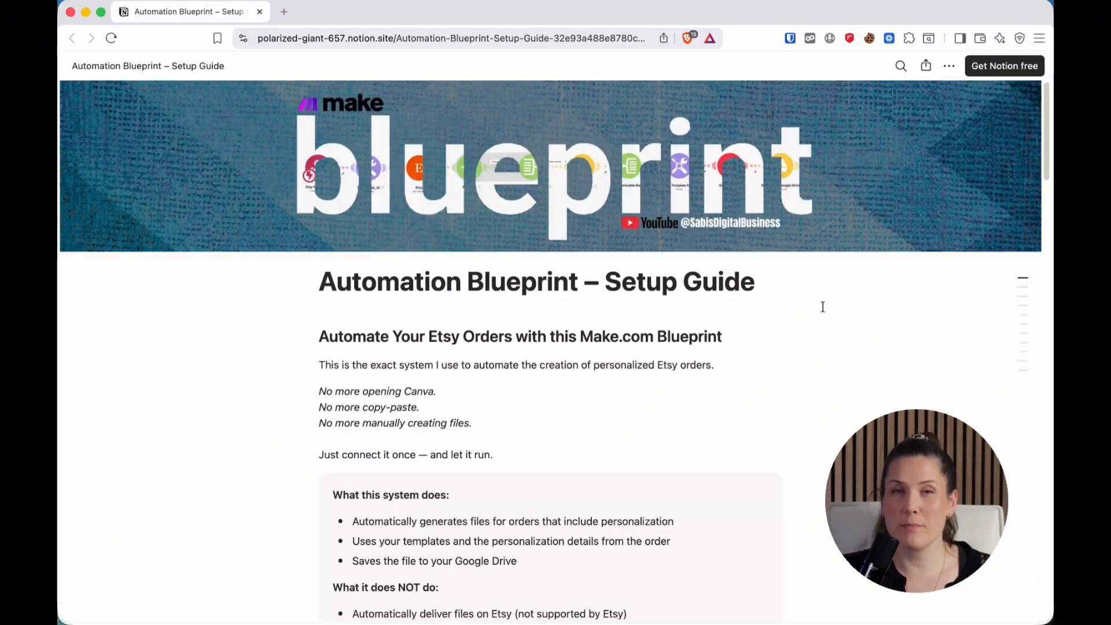
- Download the blueprint JSON and import it into Make as the Etsy Automation Tutorial scenario
{"action": "scroll", "coordinate": [816, 298], "scroll_direction": "down", "scroll_amount": 8}
{"action": "left_click", "coordinate": [436, 310]}
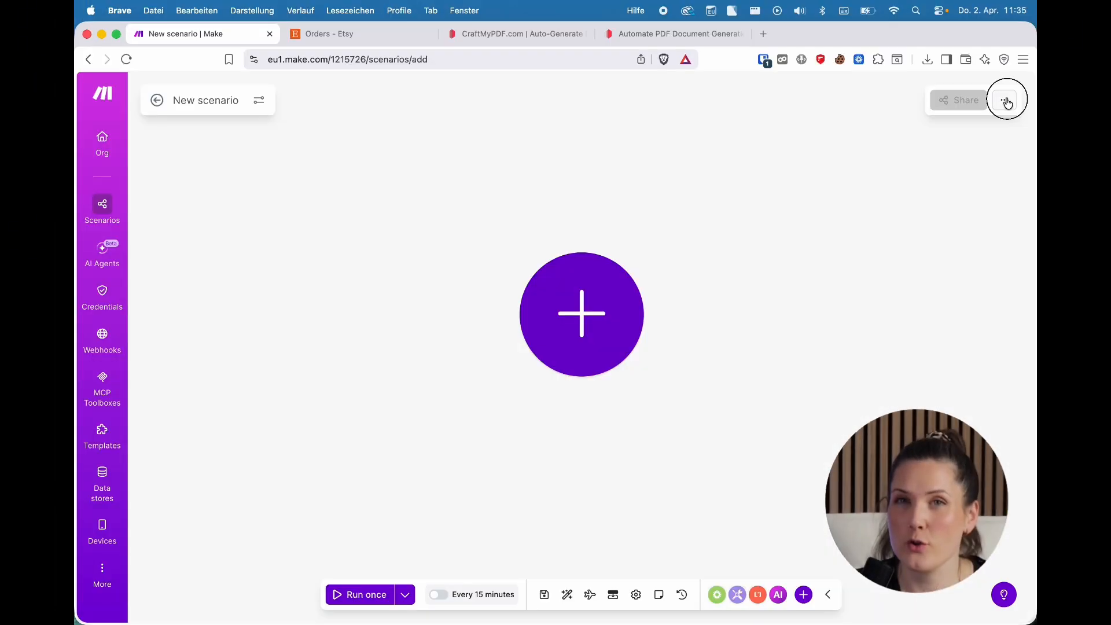
{"action": "left_click", "coordinate": [1005, 99]}
{"action": "left_click", "coordinate": [920, 135]}
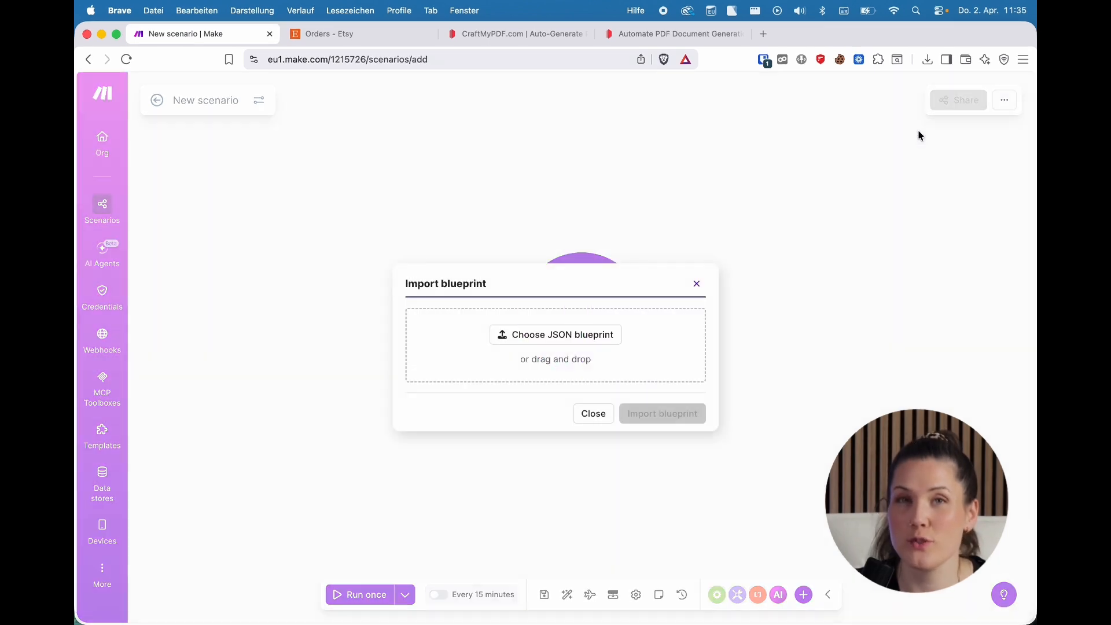
{"action": "left_click", "coordinate": [595, 340]}
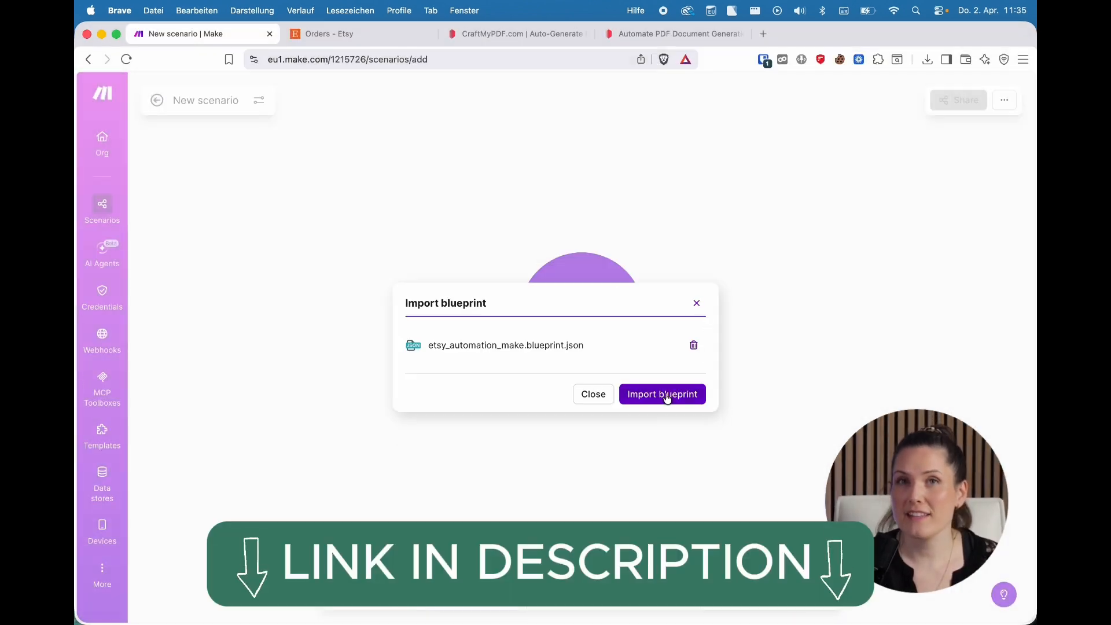
{"action": "left_click", "coordinate": [661, 393]}
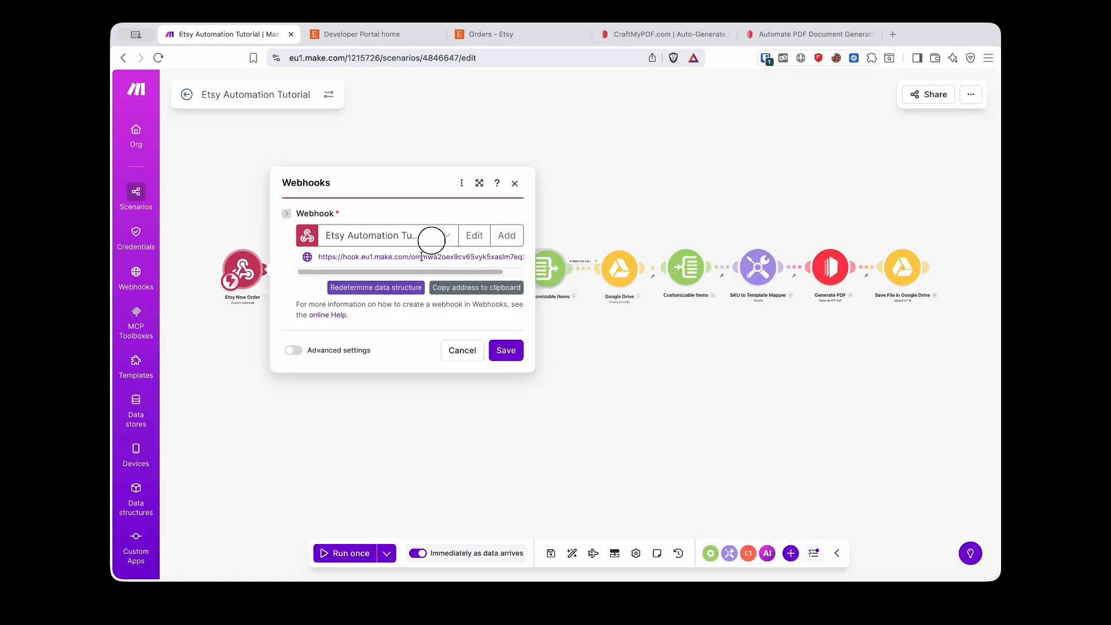
- Copy the Make webhook address and list the Etsy developer account's apps, including workflow-automations
{"action": "left_click_drag", "start_coordinate": [422, 257], "coordinate": [499, 260]}
{"action": "left_click", "coordinate": [487, 287]}
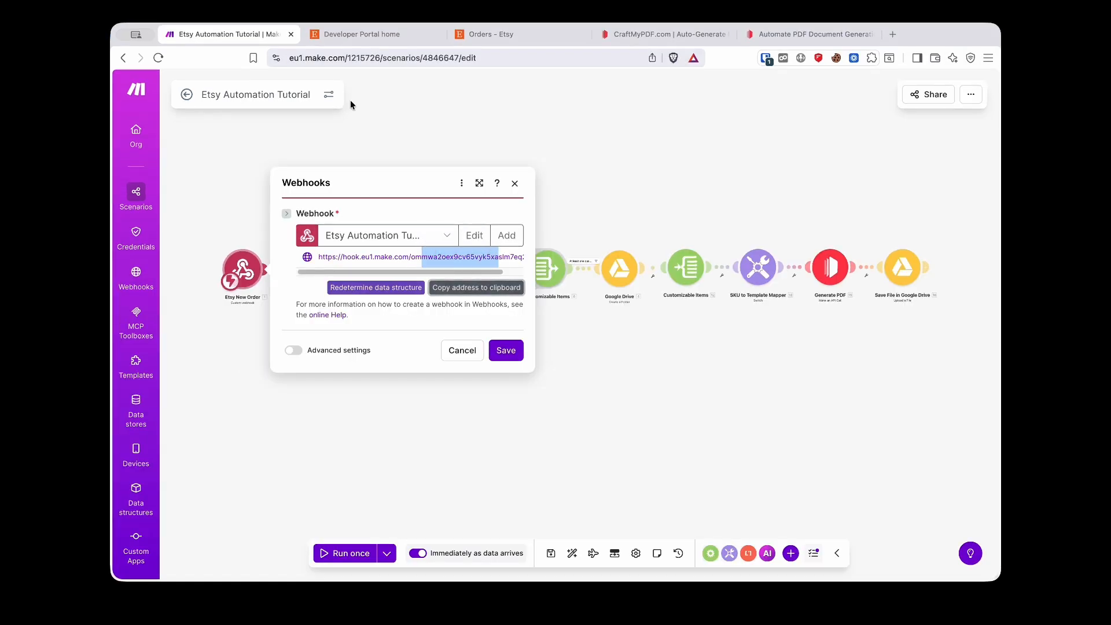
{"action": "left_click", "coordinate": [369, 34]}
{"action": "left_click", "coordinate": [223, 285]}
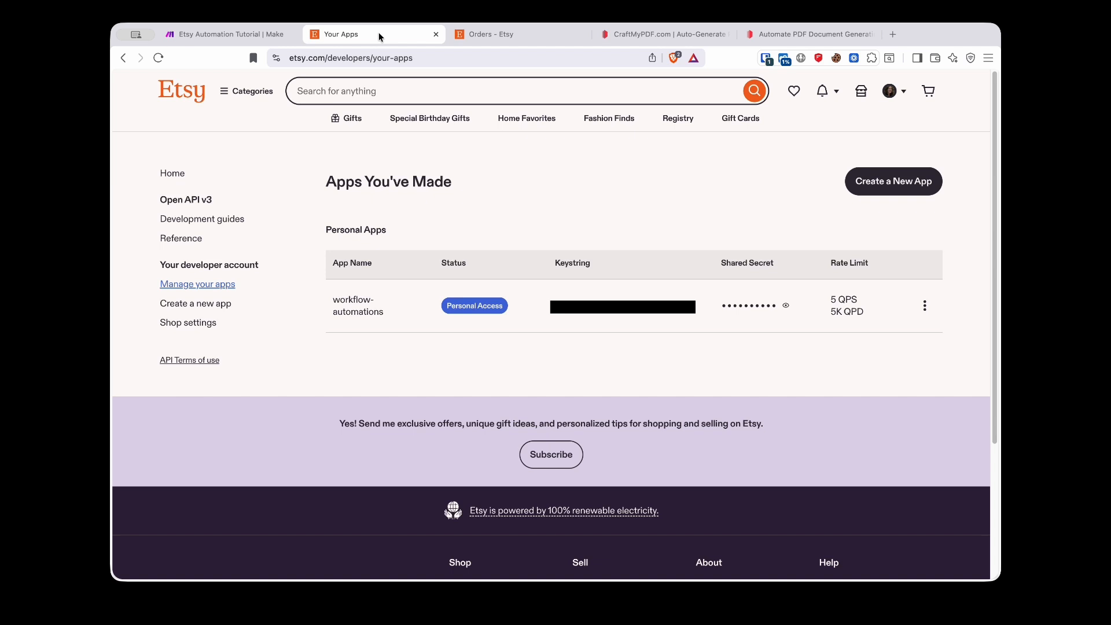
- Create a webhook endpoint for workflow-automations using the pasted Make address, subscribed to order.paid
{"action": "left_click", "coordinate": [925, 305]}
{"action": "left_click", "coordinate": [856, 415]}
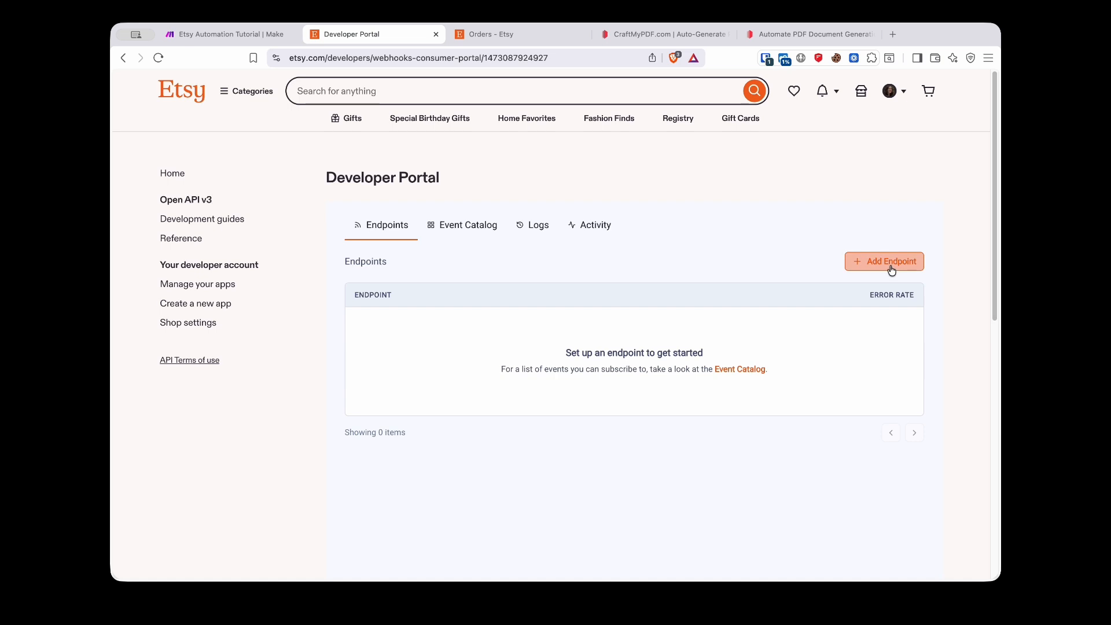
{"action": "left_click", "coordinate": [891, 270]}
{"action": "left_click", "coordinate": [452, 319]}
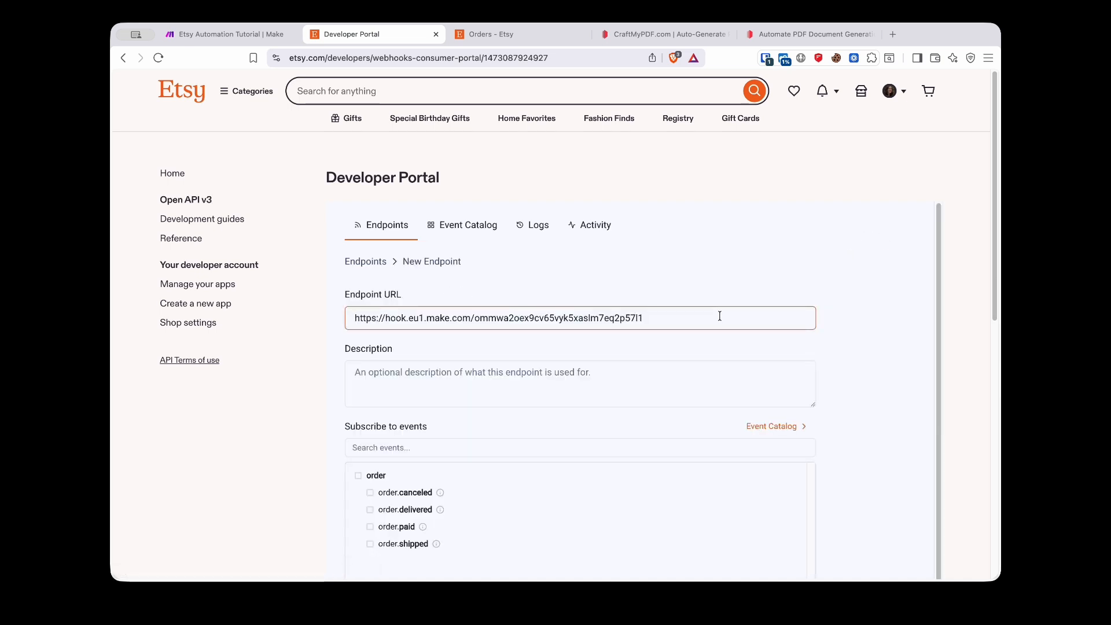
{"action": "scroll", "coordinate": [288, 402], "scroll_direction": "down", "scroll_amount": 4}
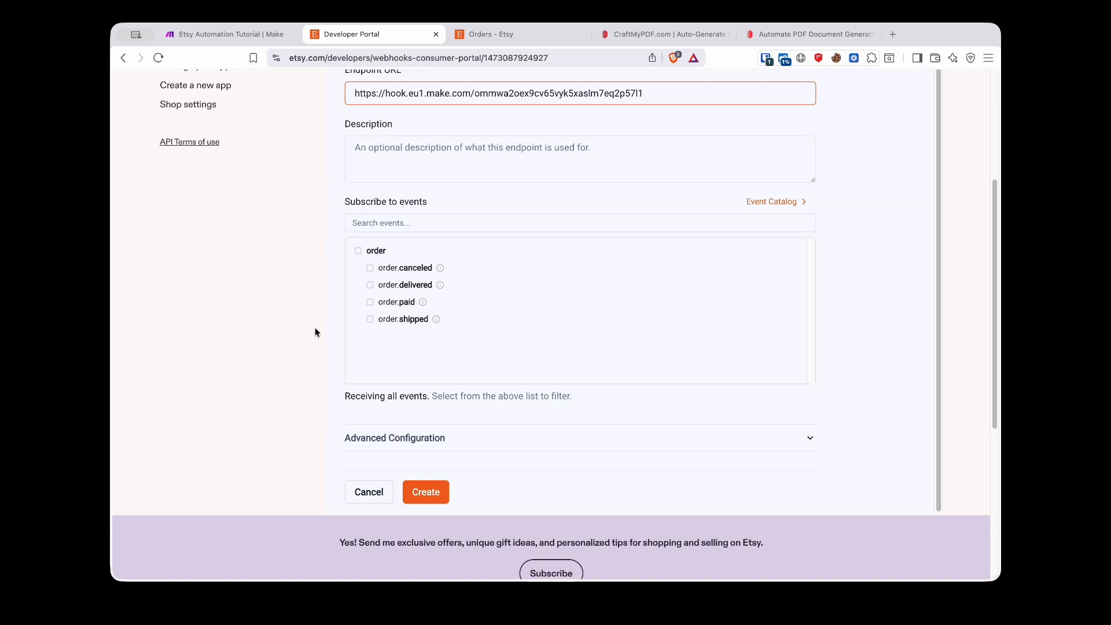
{"action": "left_click", "coordinate": [370, 304]}
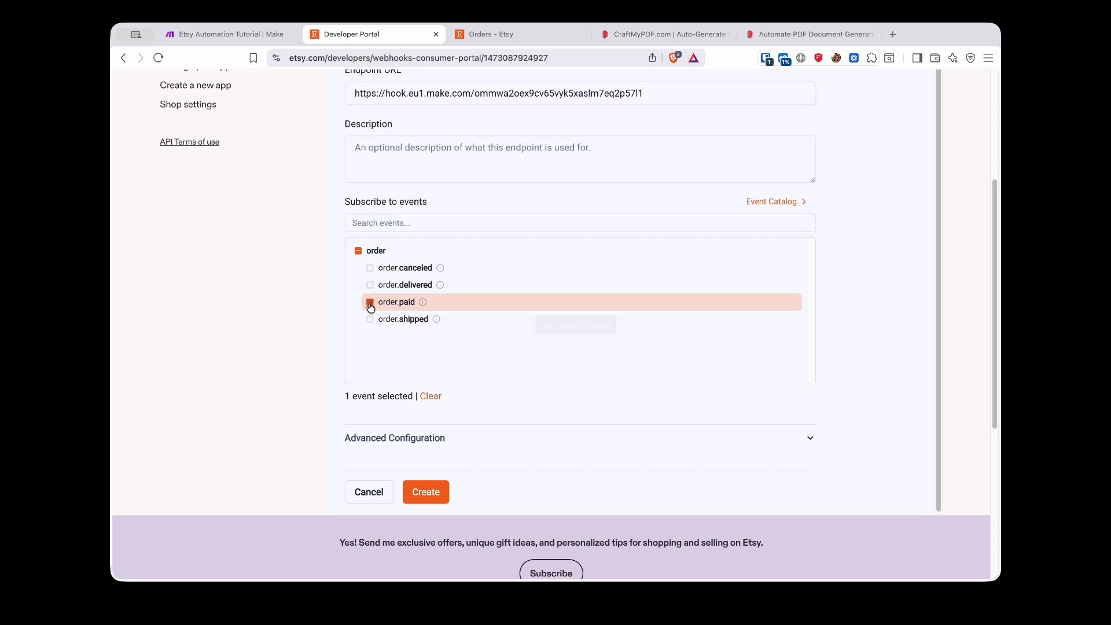
{"action": "left_click", "coordinate": [439, 491]}
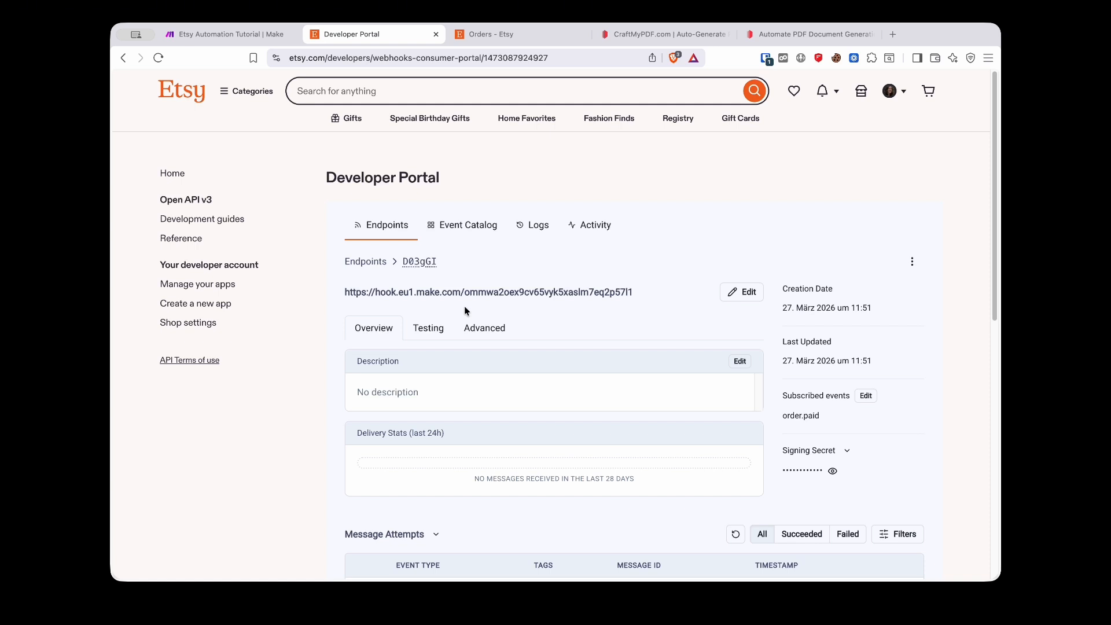
- Send an example order.paid event from the endpoint's Testing options to Make
{"action": "left_click", "coordinate": [431, 331]}
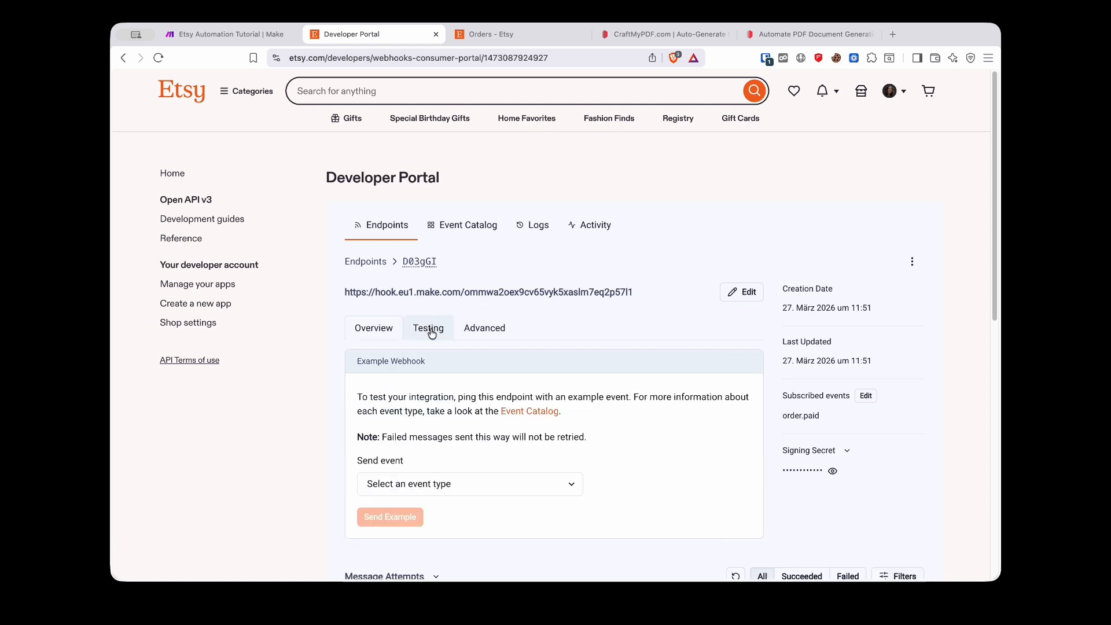
{"action": "scroll", "coordinate": [463, 318], "scroll_direction": "down", "scroll_amount": 5}
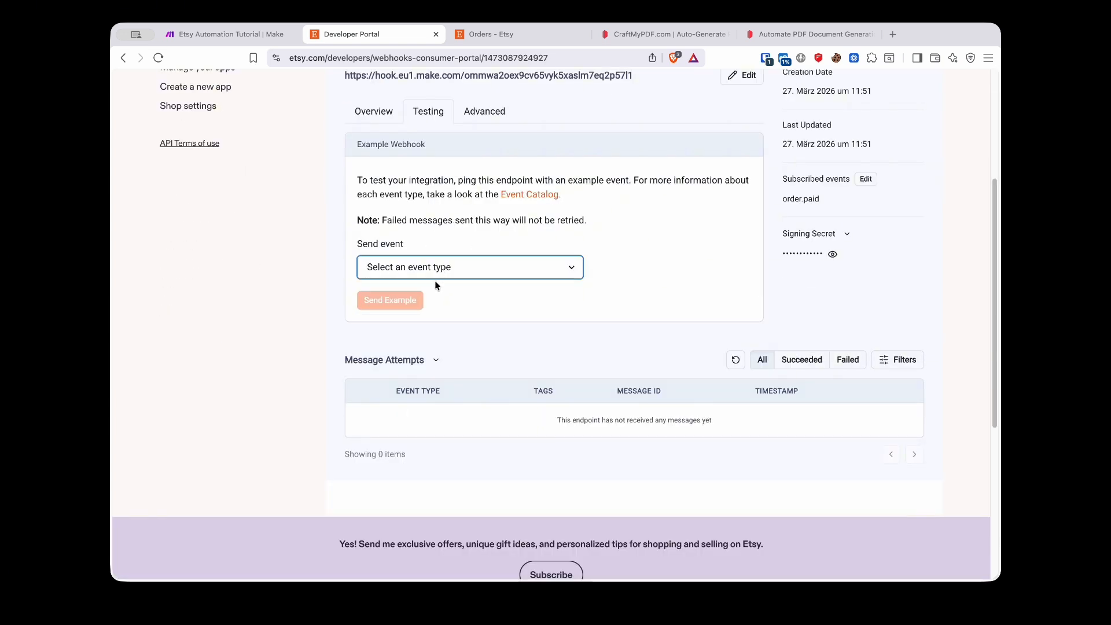
{"action": "left_click", "coordinate": [457, 268]}
{"action": "left_click", "coordinate": [504, 265]}
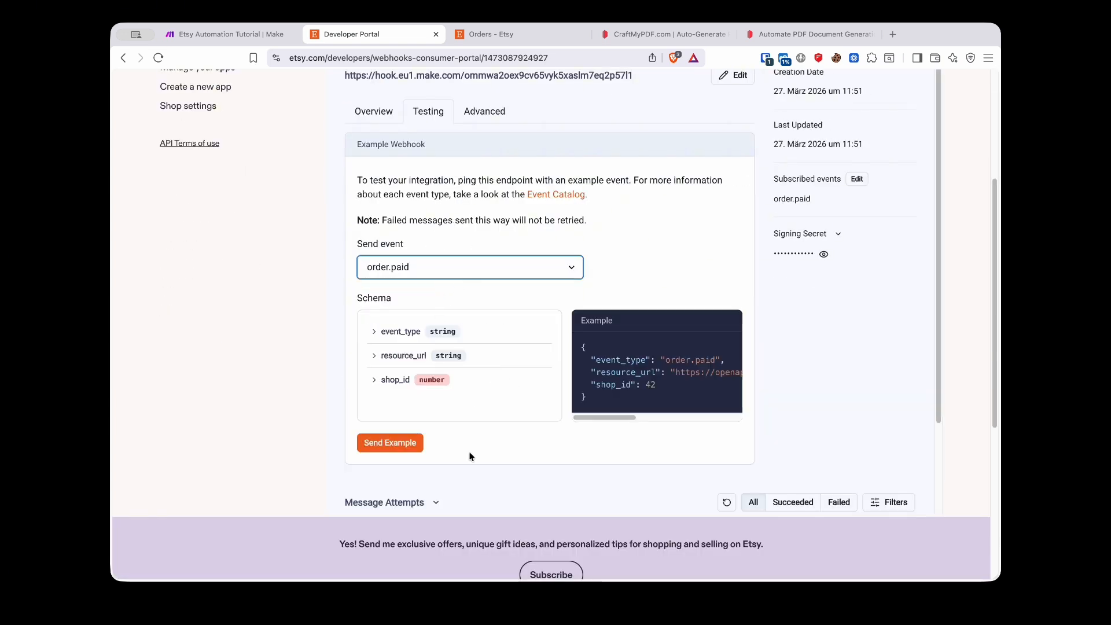
{"action": "left_click", "coordinate": [389, 444]}
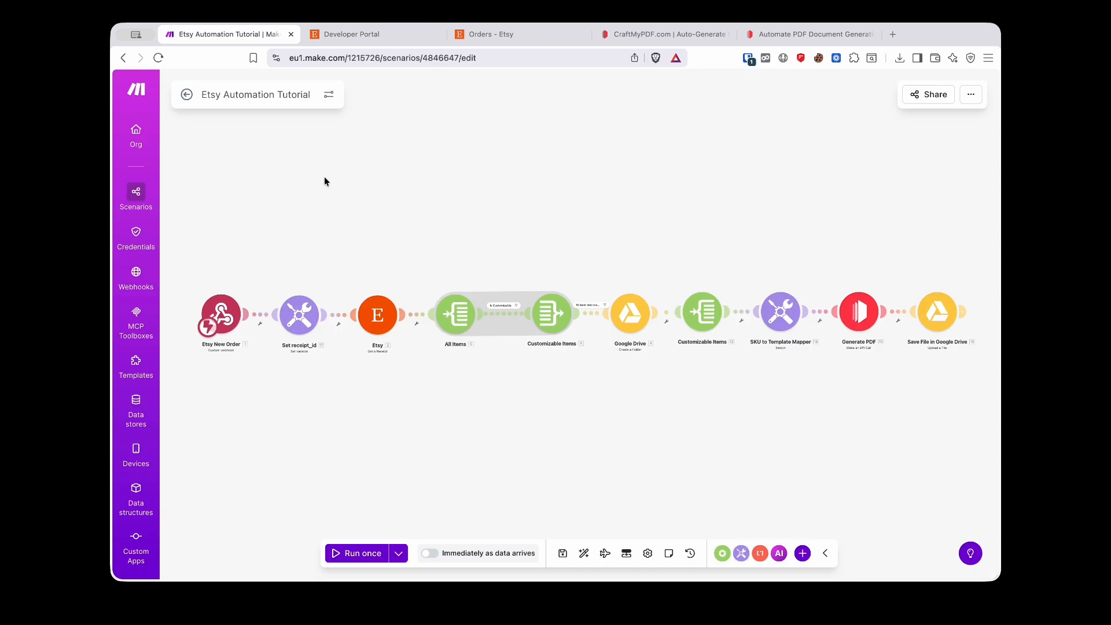
{"action": "left_click", "coordinate": [186, 94]}
{"action": "left_click", "coordinate": [937, 122]}
{"action": "left_click", "coordinate": [963, 199]}
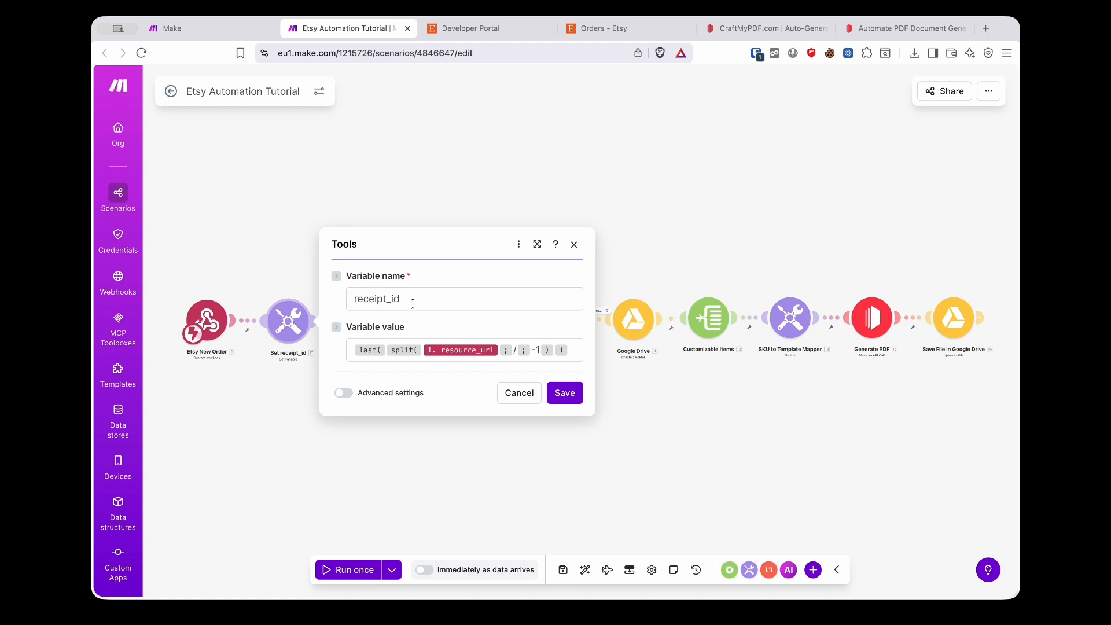
{"action": "left_click_drag", "start_coordinate": [404, 299], "coordinate": [328, 297]}
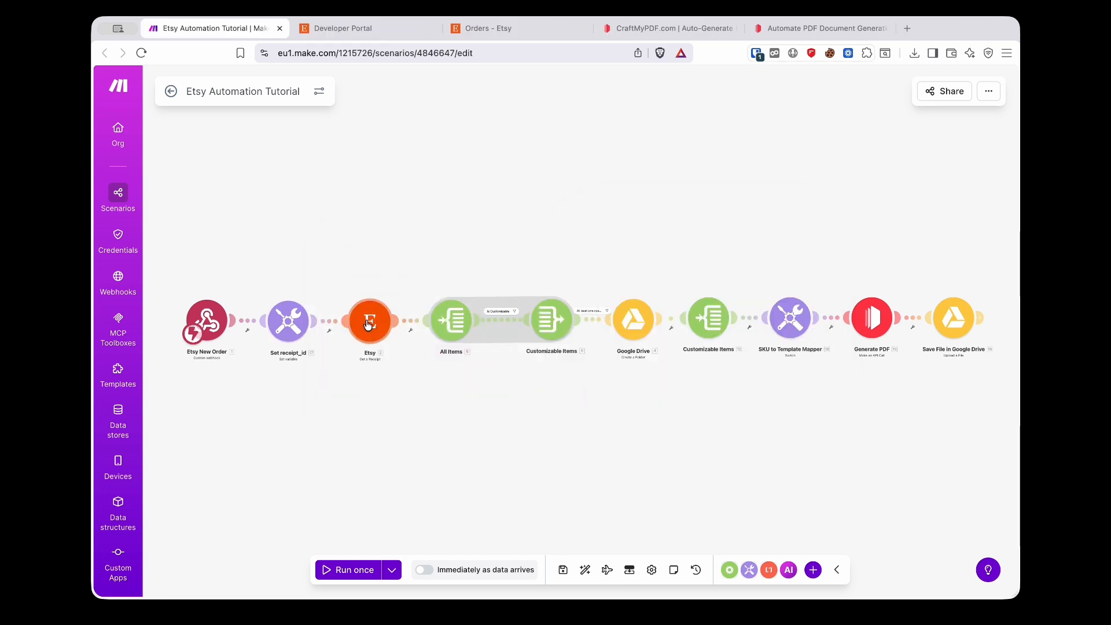
- Open the Etsy Get a Receipt step, start a new Etsy connection, then close it unsaved
{"action": "scroll", "coordinate": [354, 341], "scroll_direction": "up", "scroll_amount": 5}
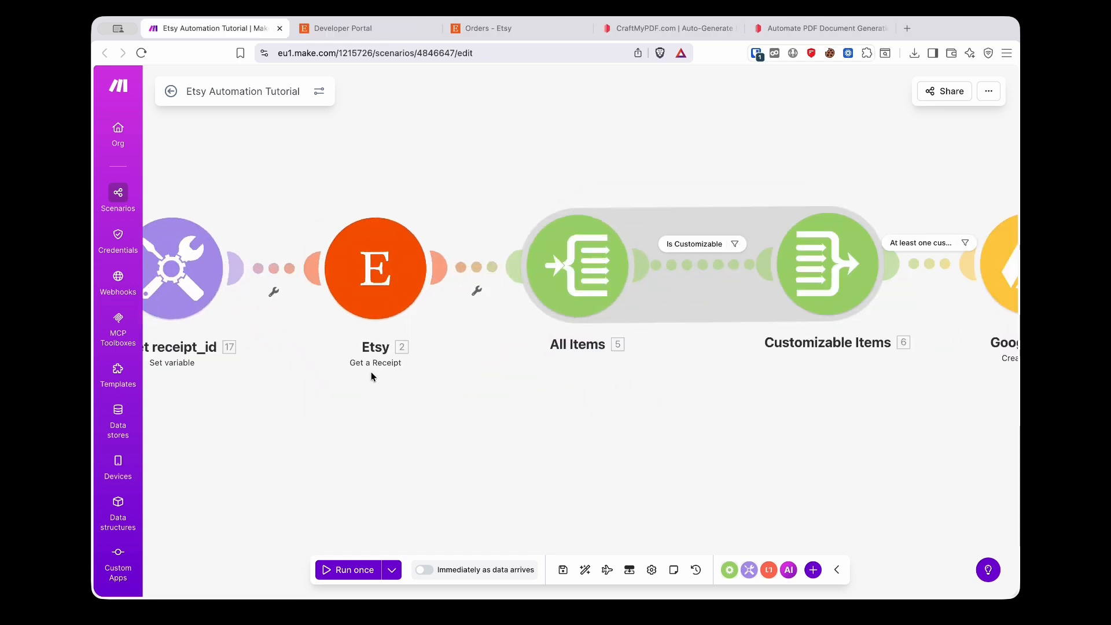
{"action": "left_click", "coordinate": [374, 270]}
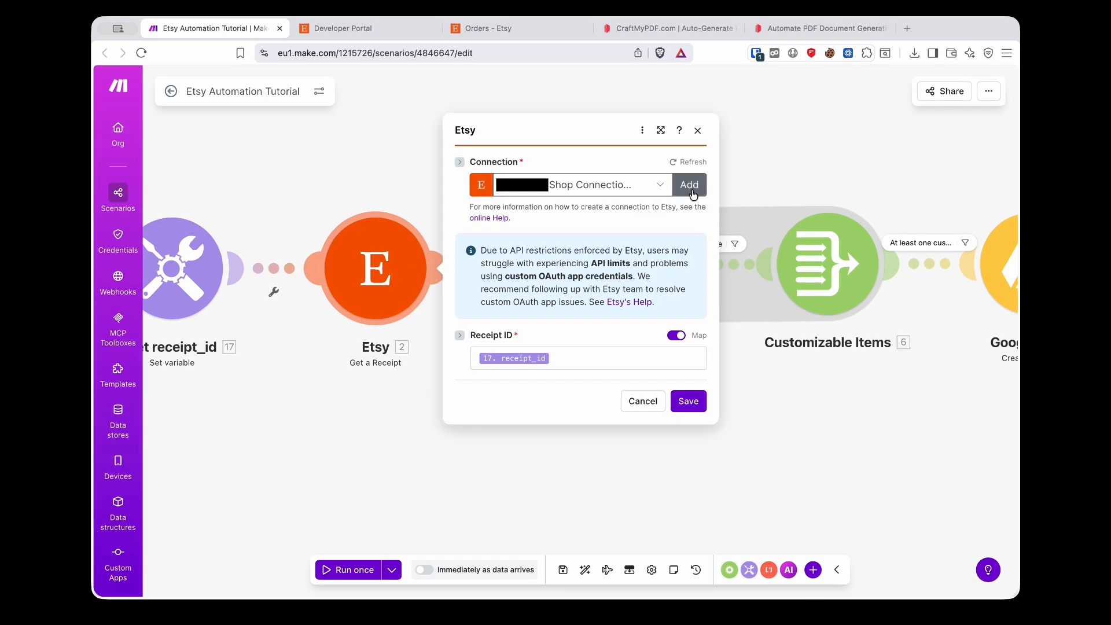
{"action": "left_click", "coordinate": [692, 189]}
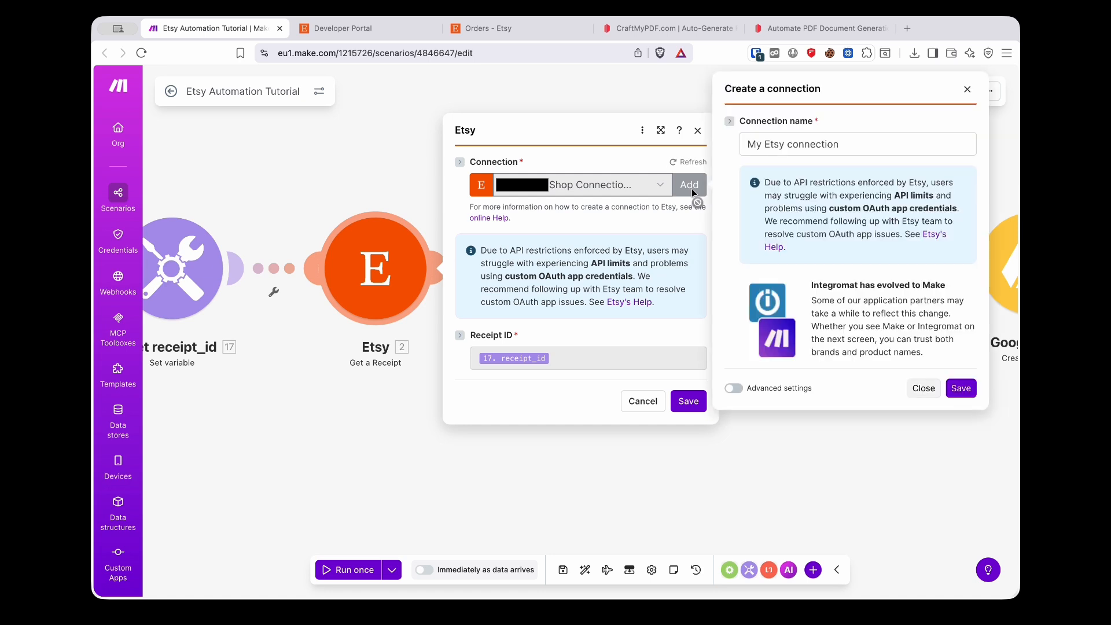
{"action": "left_click", "coordinate": [840, 143]}
{"action": "triple_click", "coordinate": [840, 144]}
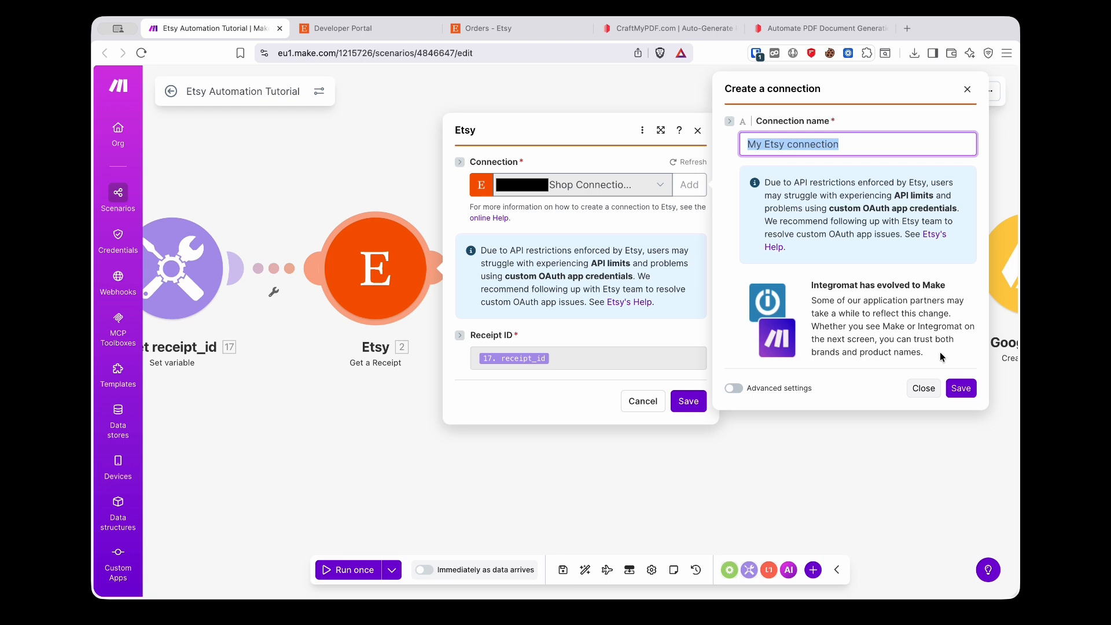
{"action": "left_click", "coordinate": [923, 388]}
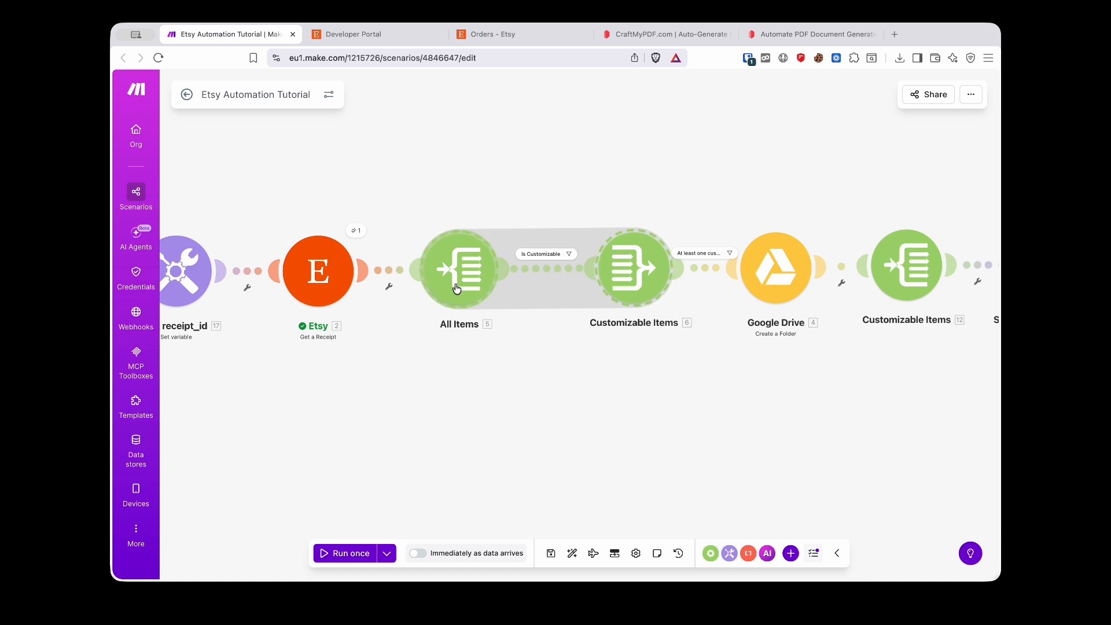
- Check the Is Customizable filter, then start a Google Drive connection showing Client ID and Secret
{"action": "left_click", "coordinate": [553, 256]}
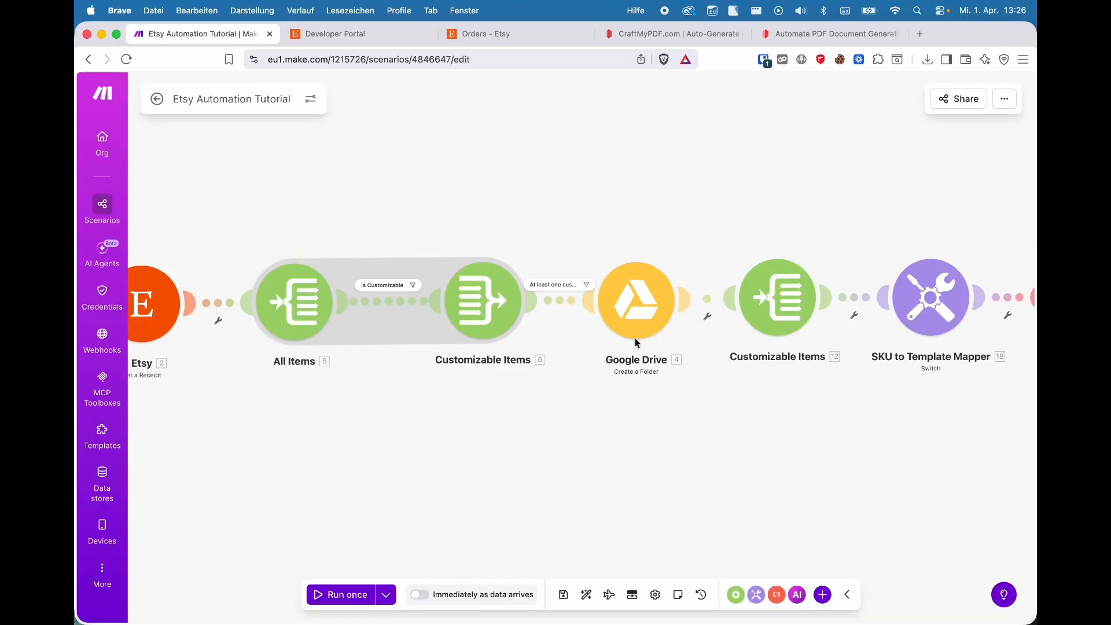
{"action": "left_click", "coordinate": [644, 302]}
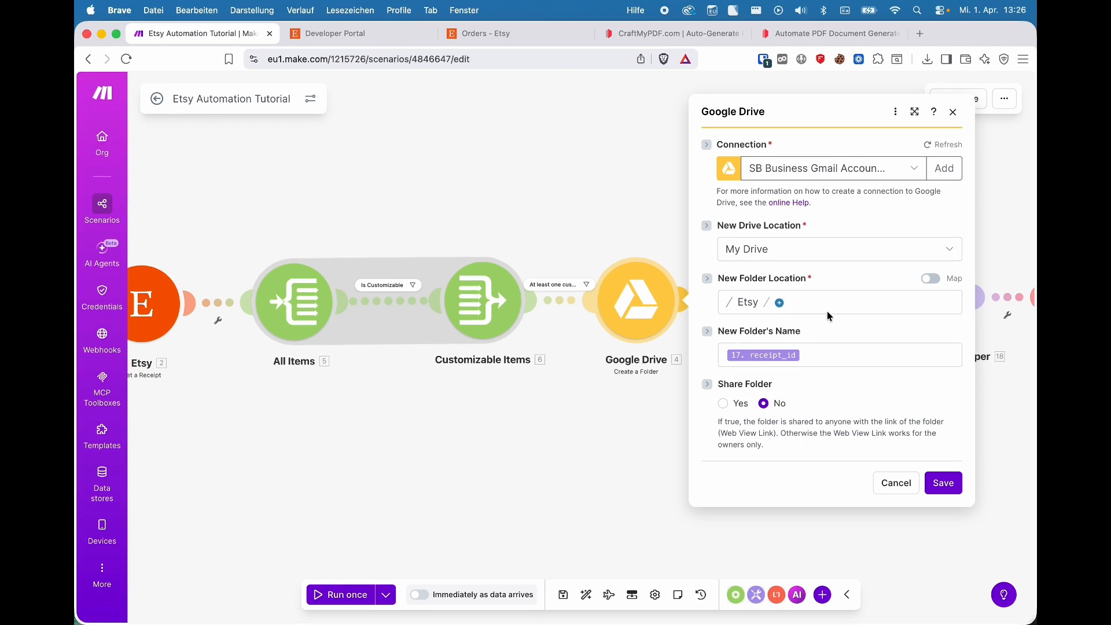
{"action": "left_click", "coordinate": [943, 169]}
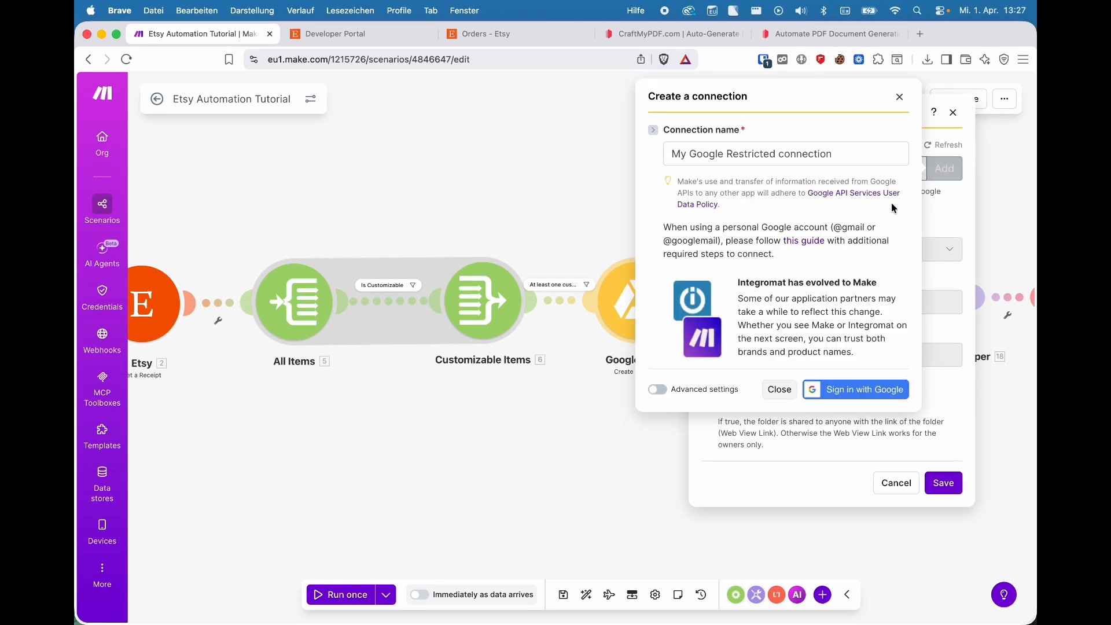
{"action": "left_click", "coordinate": [656, 390]}
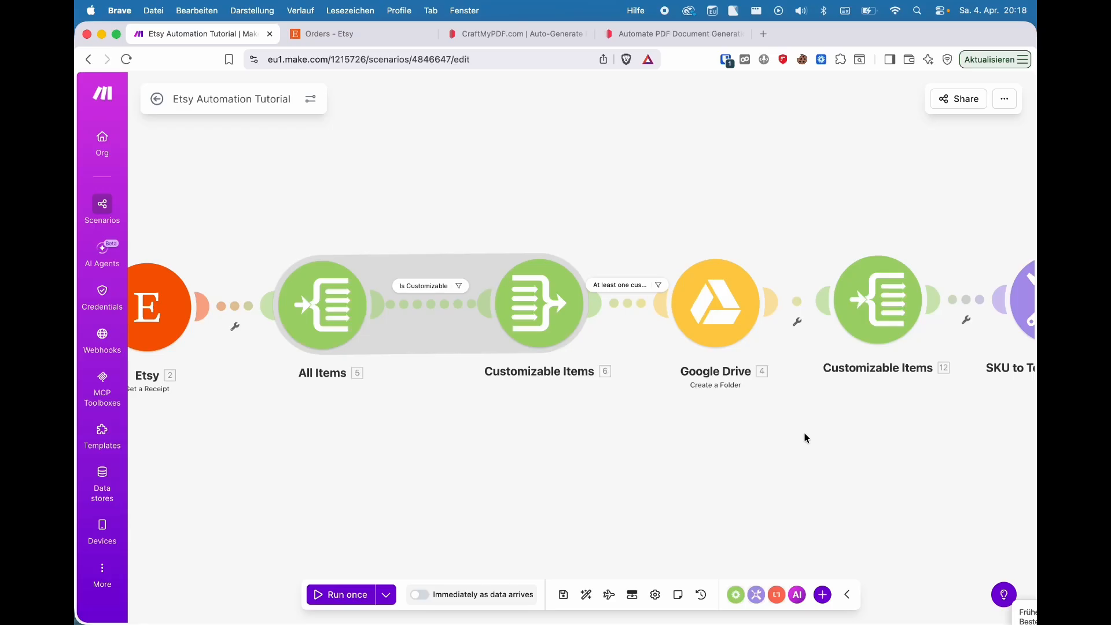
- Pan the canvas to show the SKU to Template Mapper and Generate PDF modules
{"action": "scroll", "coordinate": [798, 431], "scroll_direction": "right", "scroll_amount": 2}
{"action": "left_click_drag", "start_coordinate": [792, 428], "coordinate": [578, 436]}
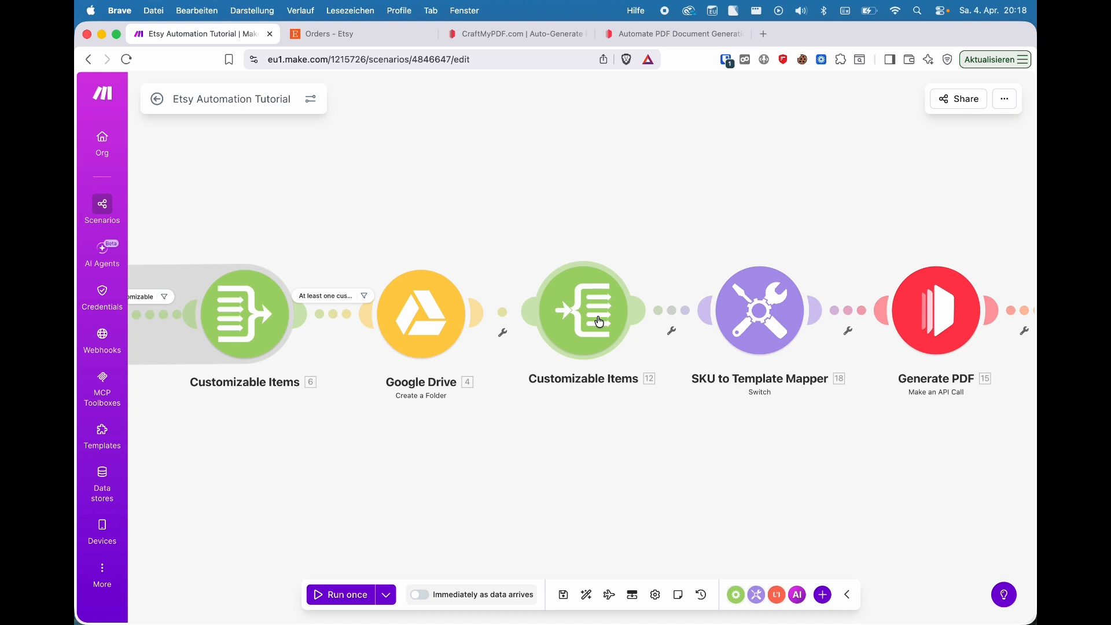
- Review the mapper cases (SKU_A → template_a, SKU_B → template_b), then pan to Save File in Google Drive
{"action": "left_click", "coordinate": [764, 313]}
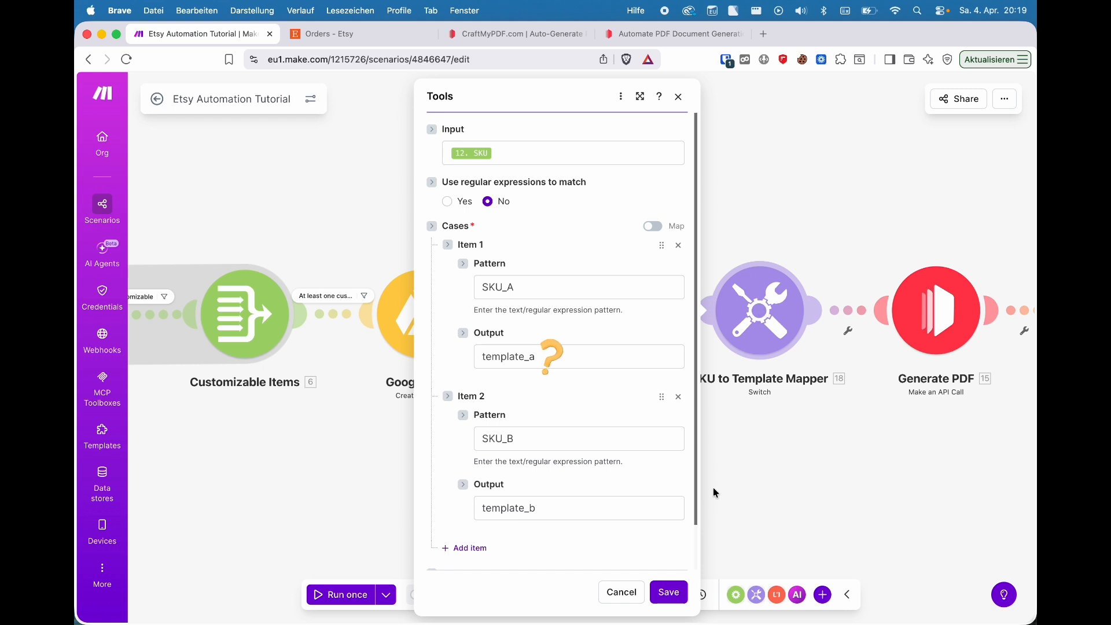
{"action": "left_click", "coordinate": [779, 513]}
{"action": "left_click_drag", "start_coordinate": [911, 471], "coordinate": [620, 455]}
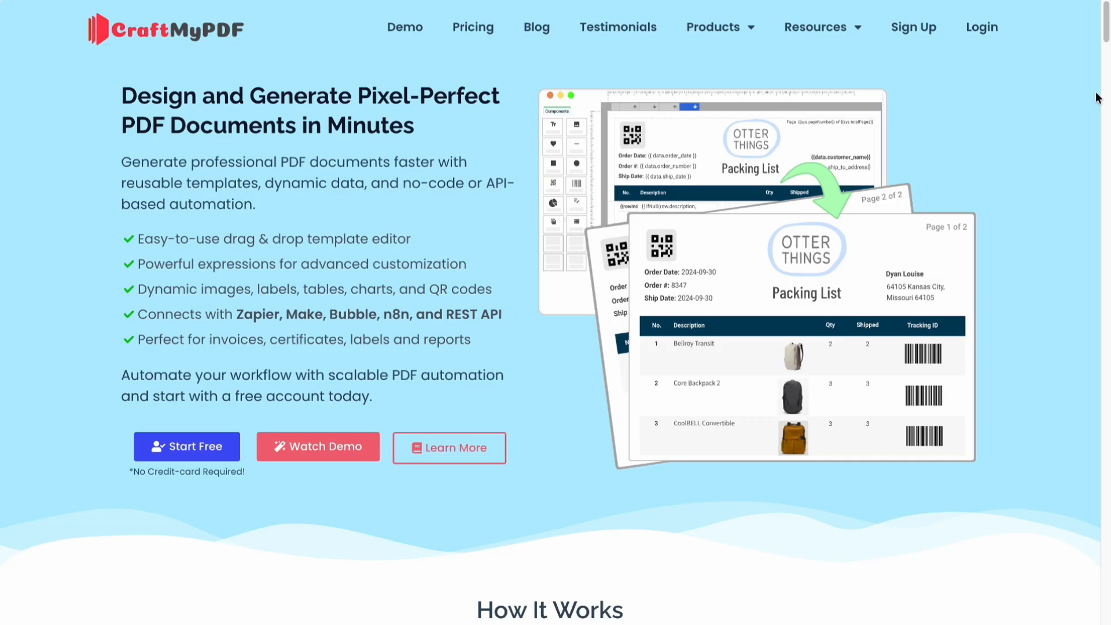
- Show the CraftMyPDF template's sample JSON and select the name entry feeding {{ data.name }}
{"action": "scroll", "coordinate": [1098, 98], "scroll_direction": "down", "scroll_amount": 15}
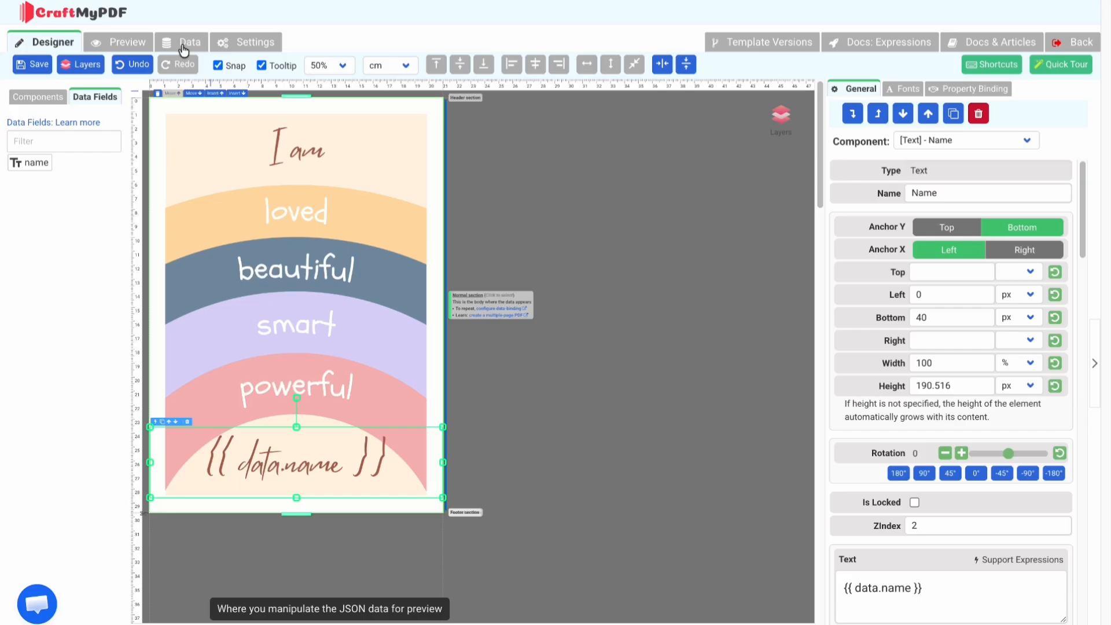
{"action": "left_click", "coordinate": [183, 46]}
{"action": "left_click_drag", "start_coordinate": [61, 108], "coordinate": [204, 110]}
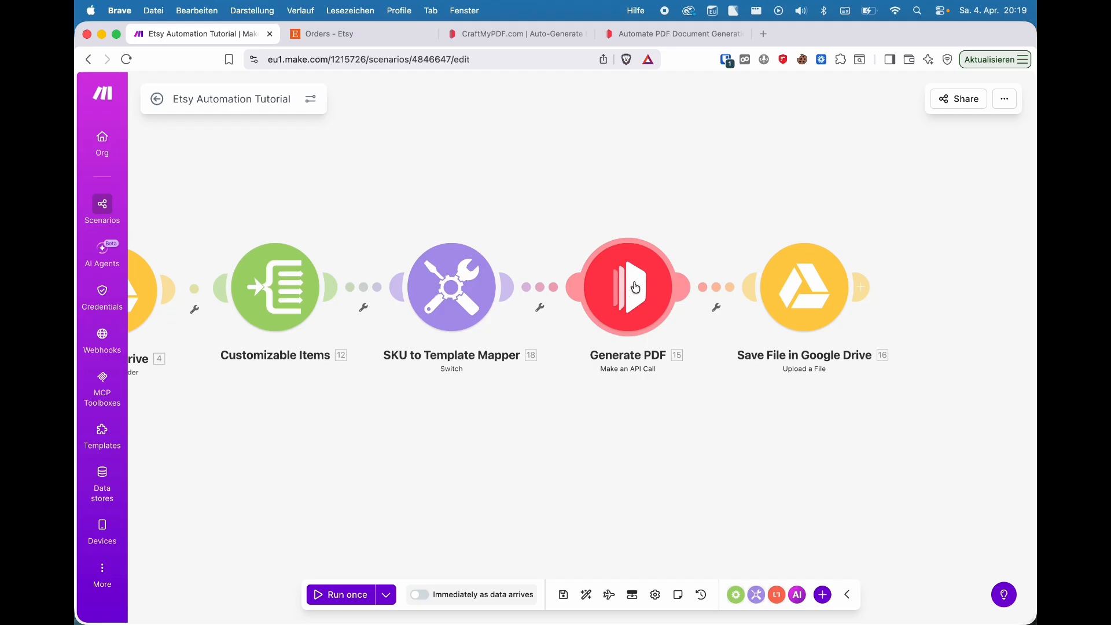
- Review the Generate PDF API call settings unchanged, then the Save File in Google Drive step
{"action": "left_click", "coordinate": [635, 287]}
{"action": "scroll", "coordinate": [877, 356], "scroll_direction": "down", "scroll_amount": 5}
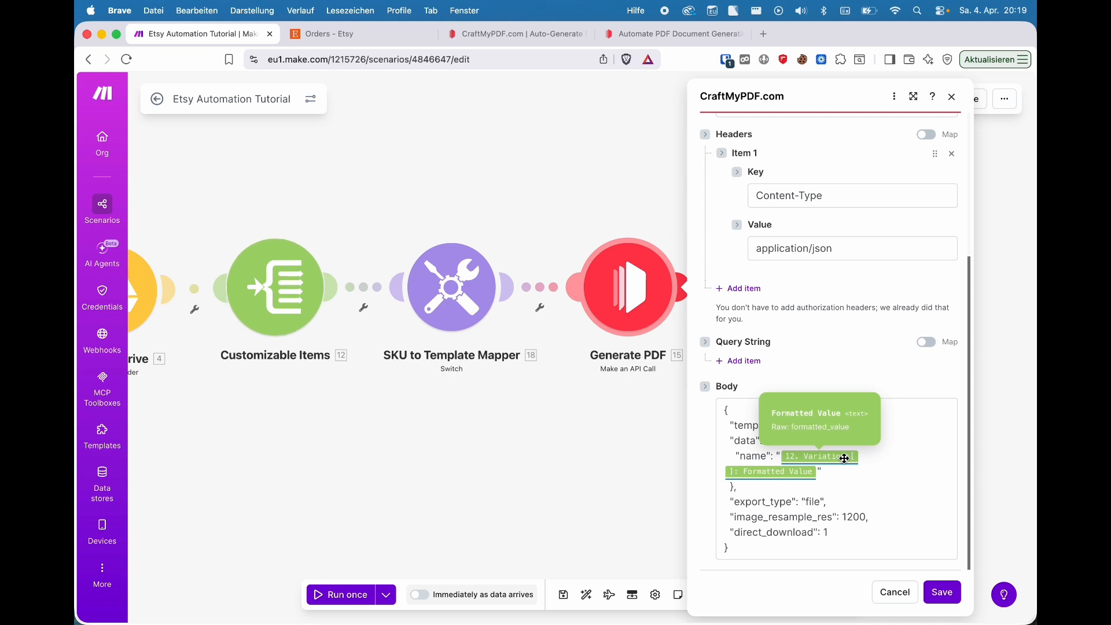
{"action": "left_click", "coordinate": [892, 597]}
{"action": "left_click", "coordinate": [820, 287]}
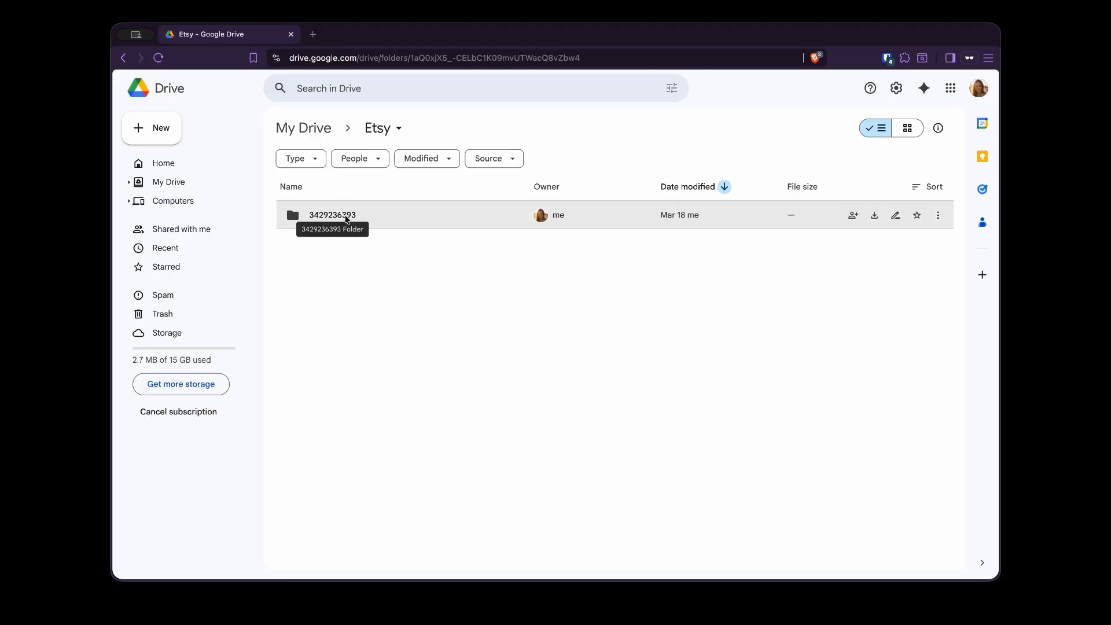
- Open the order's folder in Drive and preview the personalized PDF showing the customer's name
{"action": "double_click", "coordinate": [330, 215]}
{"action": "left_click", "coordinate": [366, 215]}
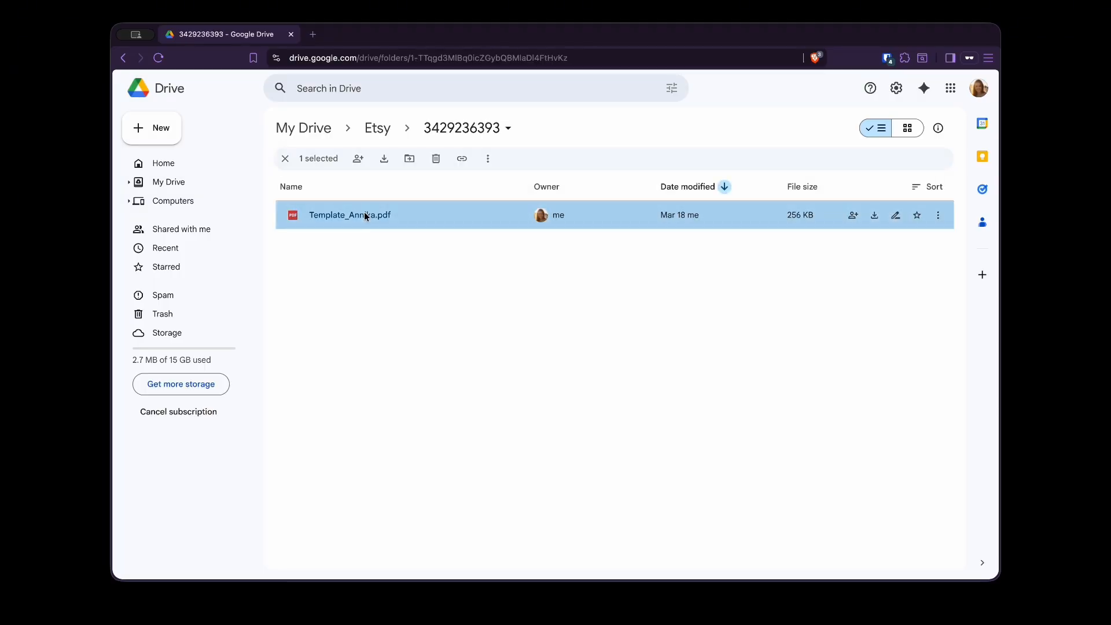
{"action": "double_click", "coordinate": [366, 215]}
{"action": "scroll", "coordinate": [703, 277], "scroll_direction": "down", "scroll_amount": 4}
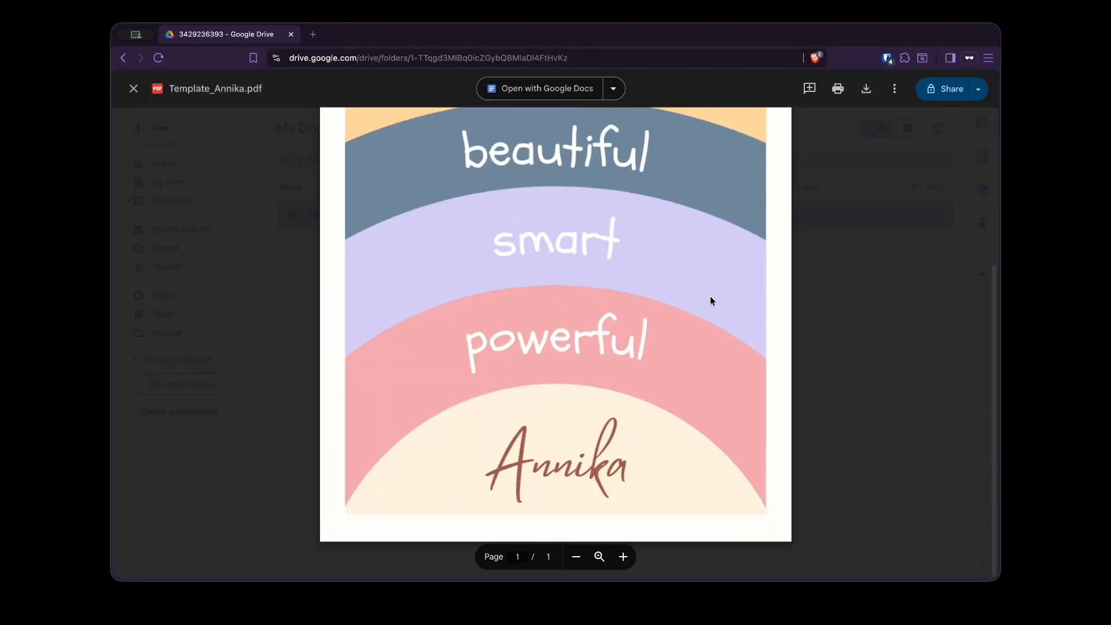